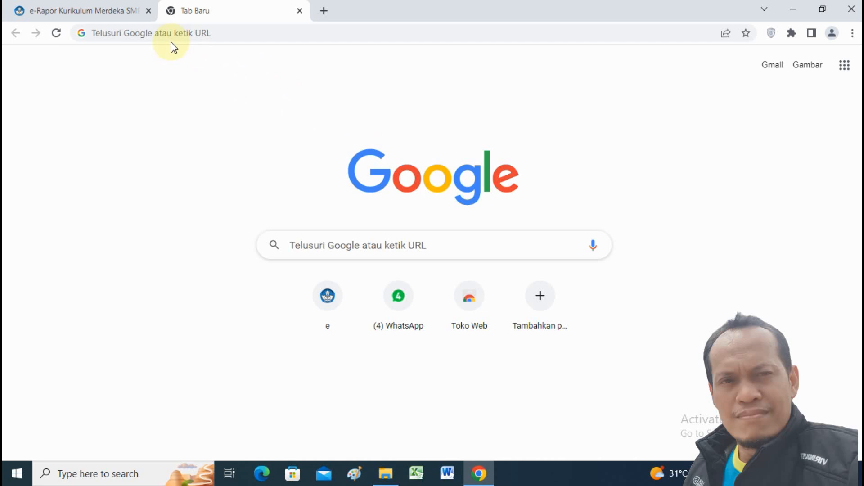
Log in to e-Rapor with the teacher's user name and account password, and select the school UPTD SMP NEGERI UNGGULAN SINDANG
left_click(118, 7)
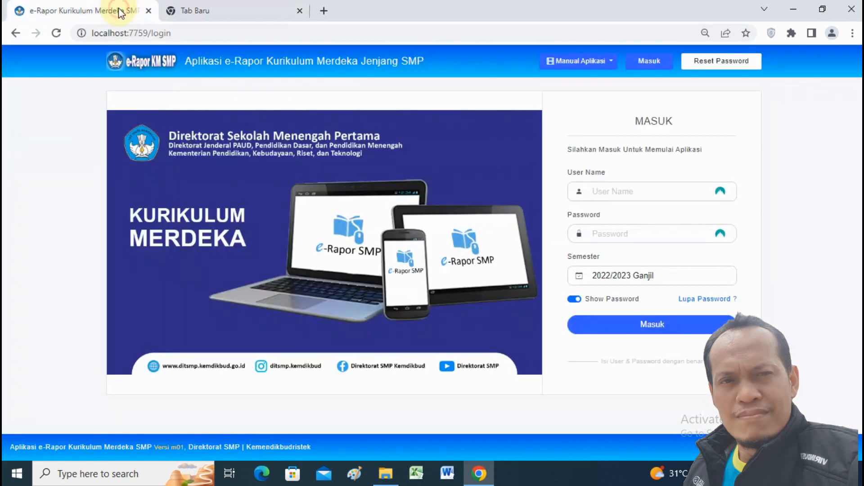
left_click(296, 11)
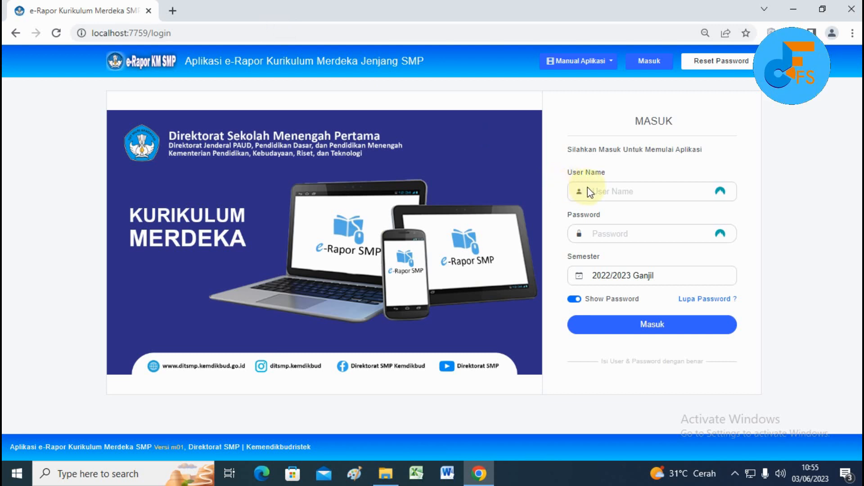
left_click(608, 191)
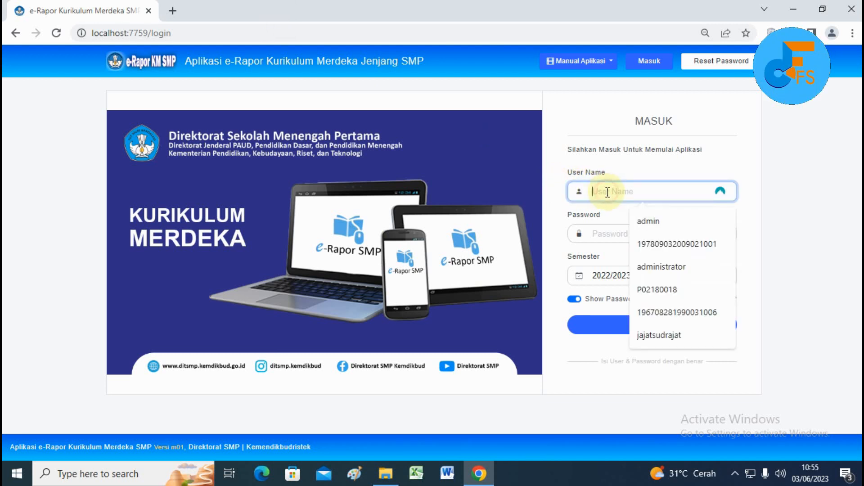
left_click(638, 239)
type("••")
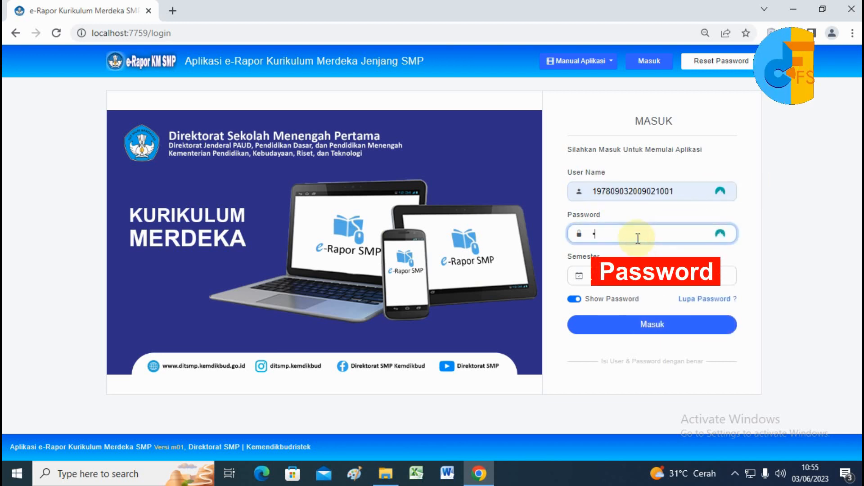
type("••••")
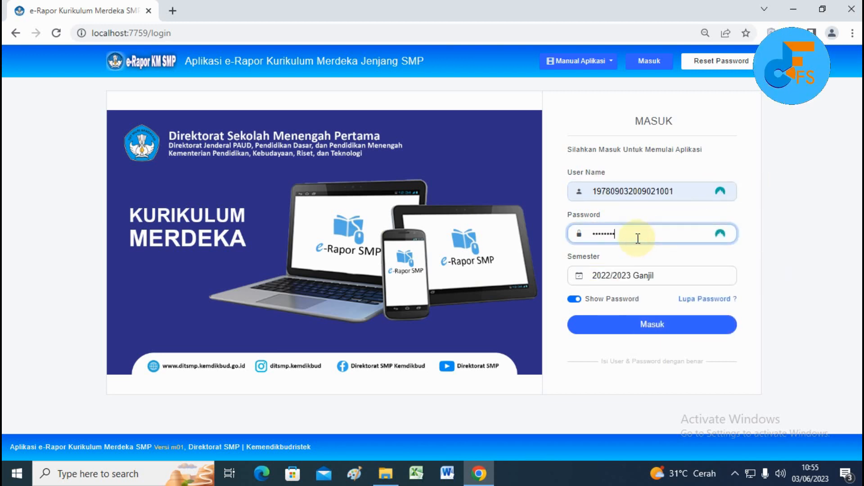
type("•••")
key("Return")
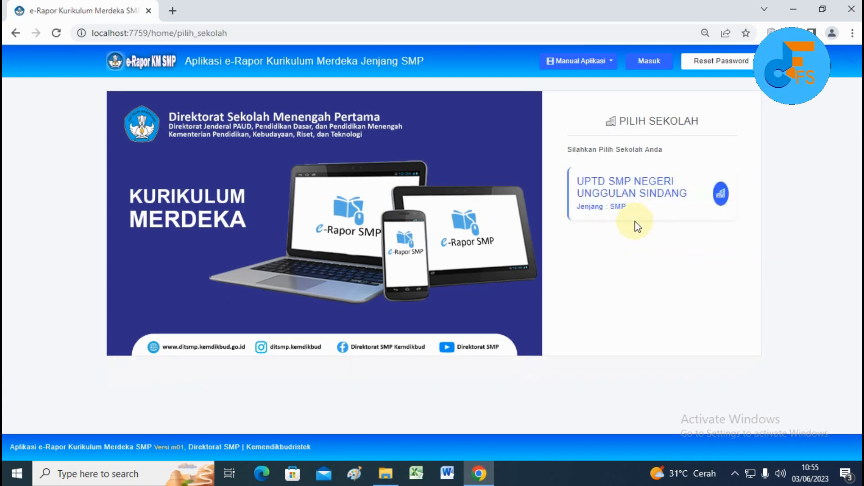
left_click(630, 194)
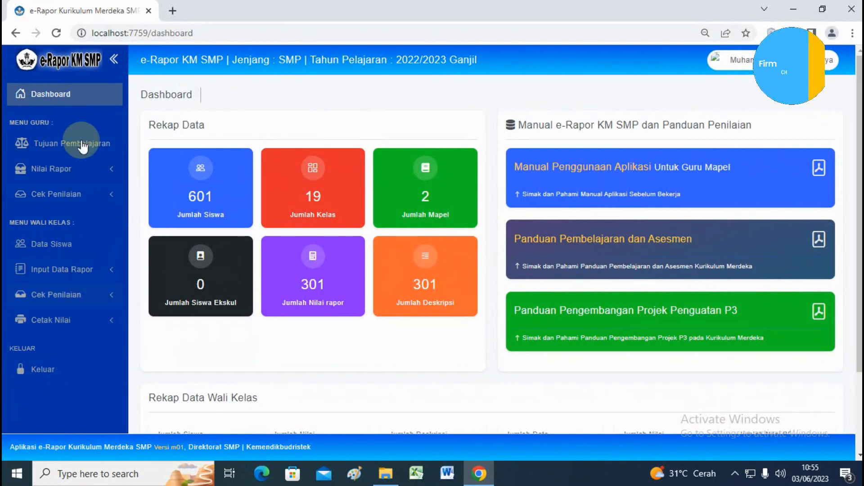
Open the Input Nilai Rapor page for entering final report grades and dismiss the translation prompt
left_click(61, 174)
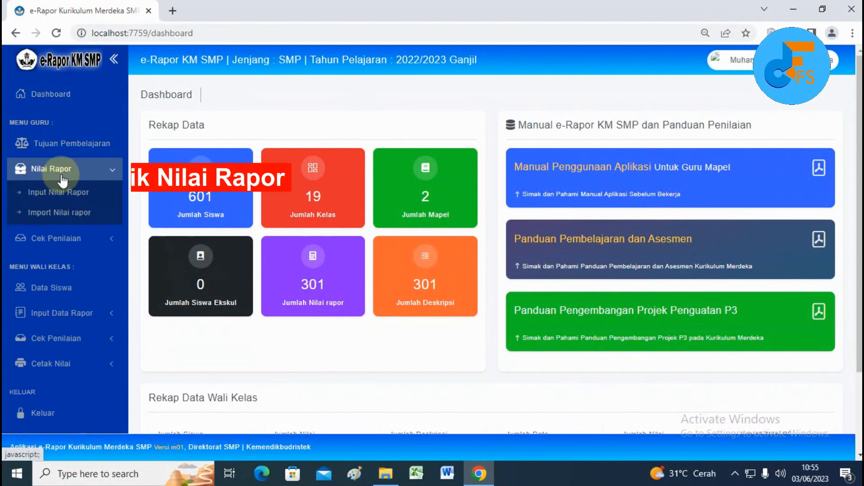
left_click(64, 197)
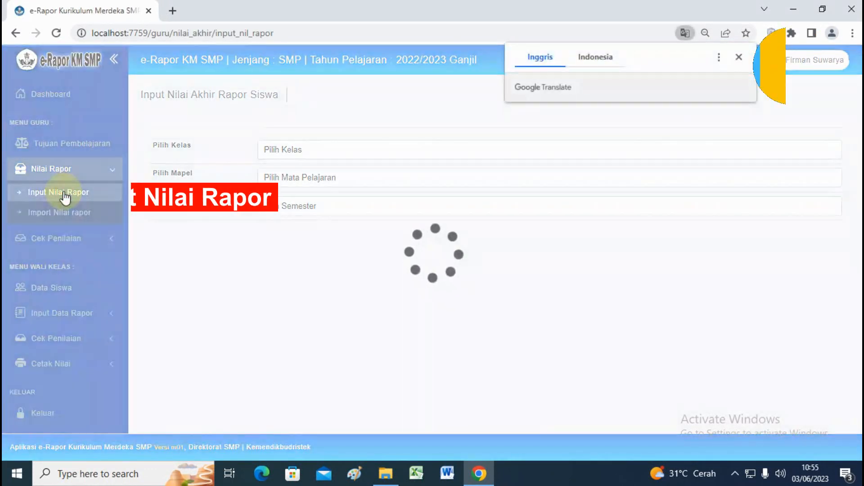
left_click(739, 57)
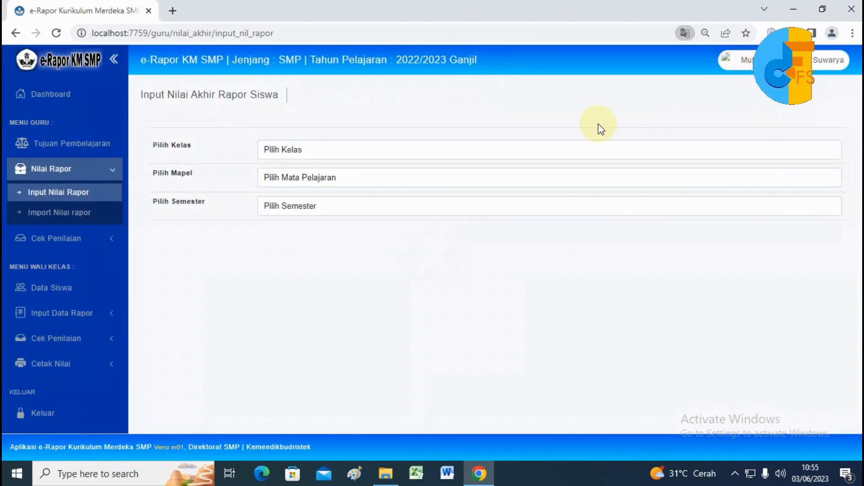
Load the grade entry list for class VII F, subject Informatika, Semester 1
left_click(313, 153)
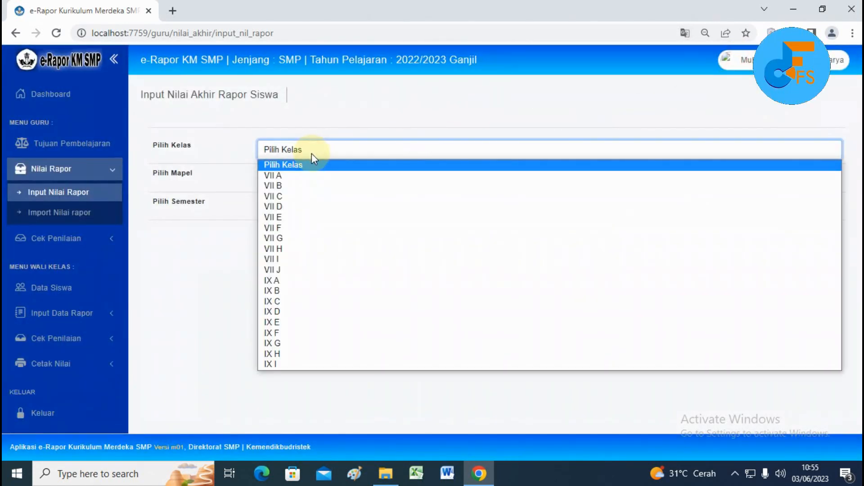
left_click(310, 229)
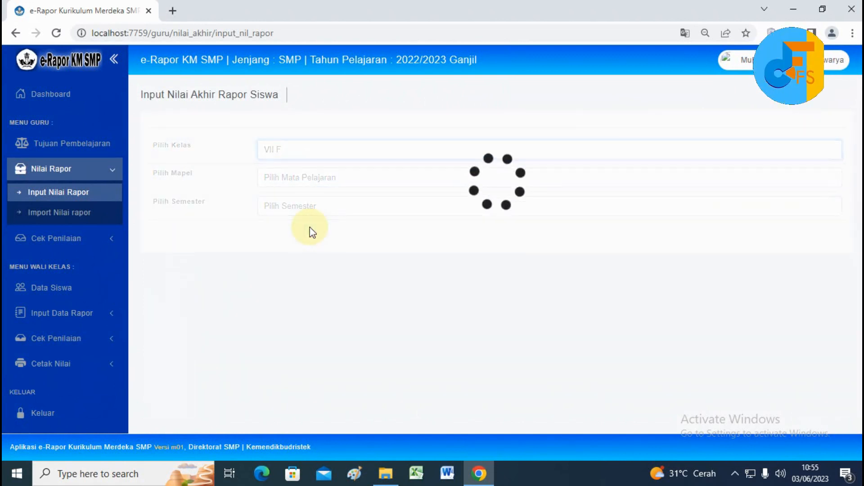
left_click(320, 180)
left_click(338, 200)
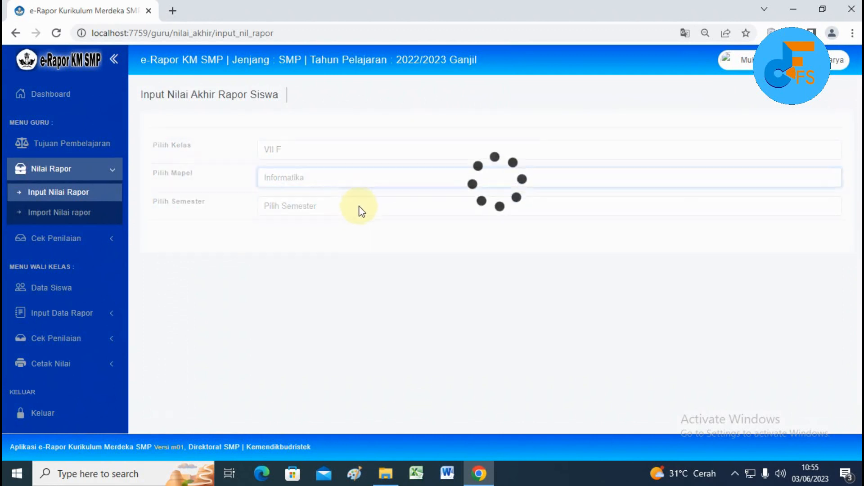
left_click(324, 213)
left_click(308, 228)
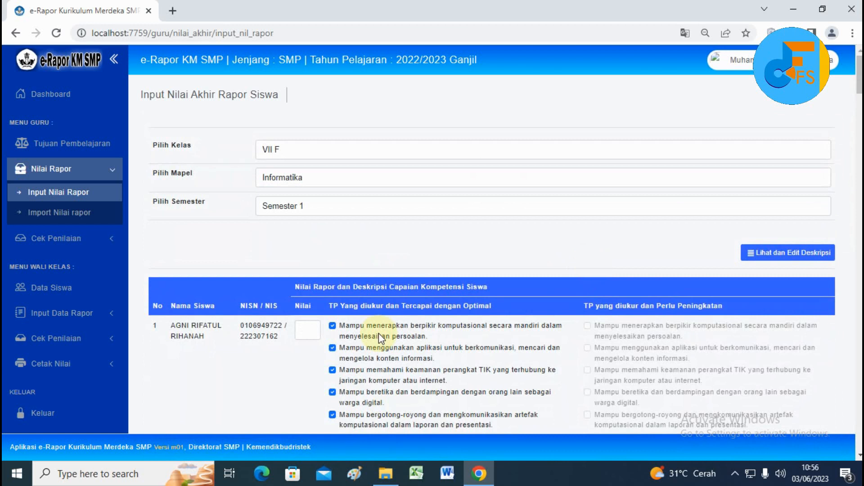
Open the grade workbook NILAI_20221_VII F (4) from the Downloads folder in Excel
scroll(261, 306, "down", 2)
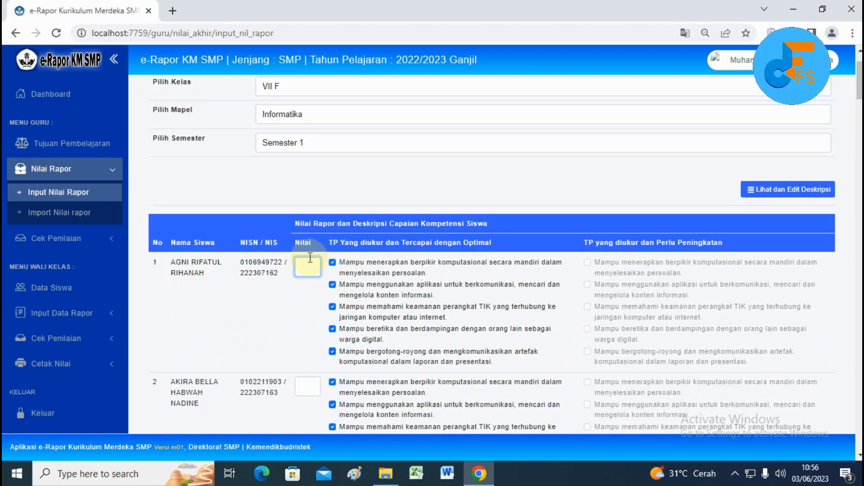
left_click(391, 474)
double_click(261, 100)
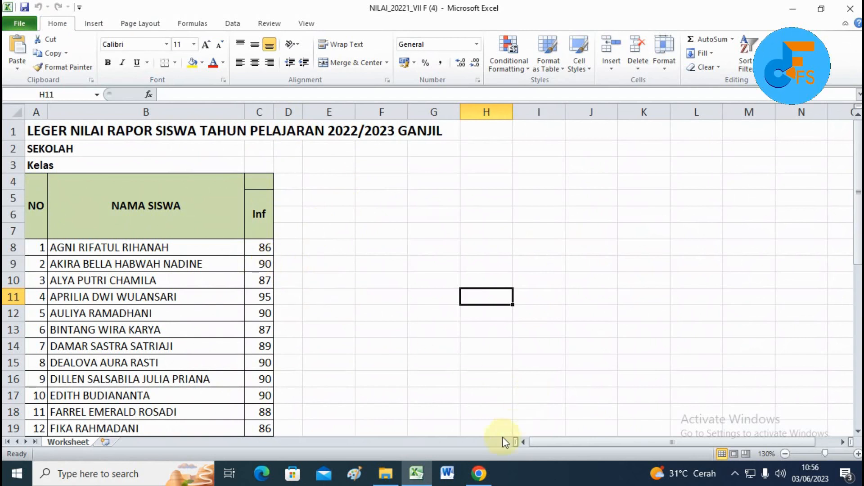
Look up the first student's Inf grade in the Excel workbook and enter 86 as that student's Nilai in e-Rapor
left_click(479, 473)
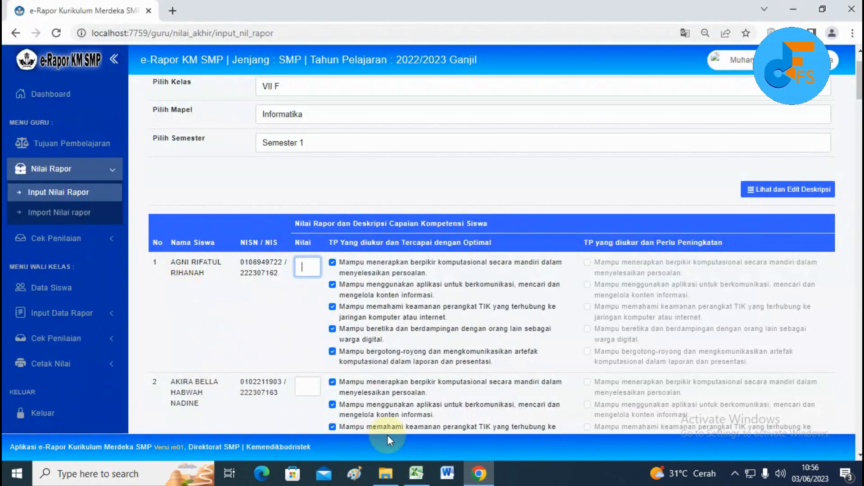
left_click_drag(419, 474, 447, 476)
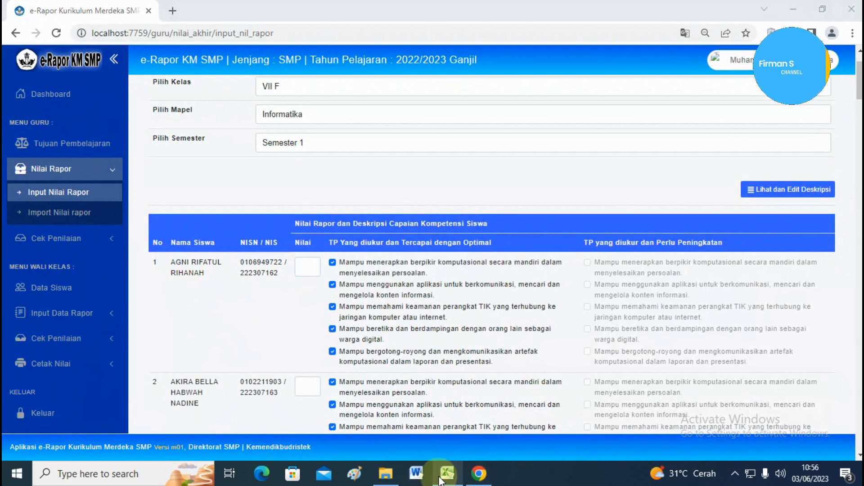
left_click(447, 473)
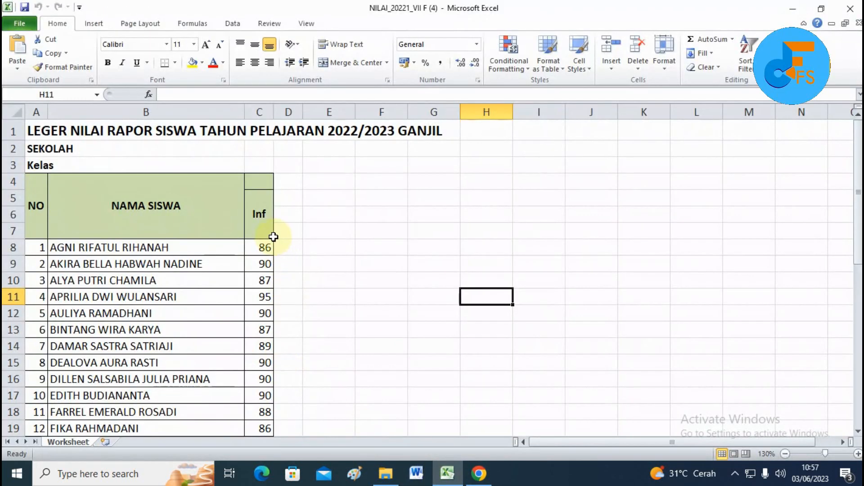
left_click(482, 468)
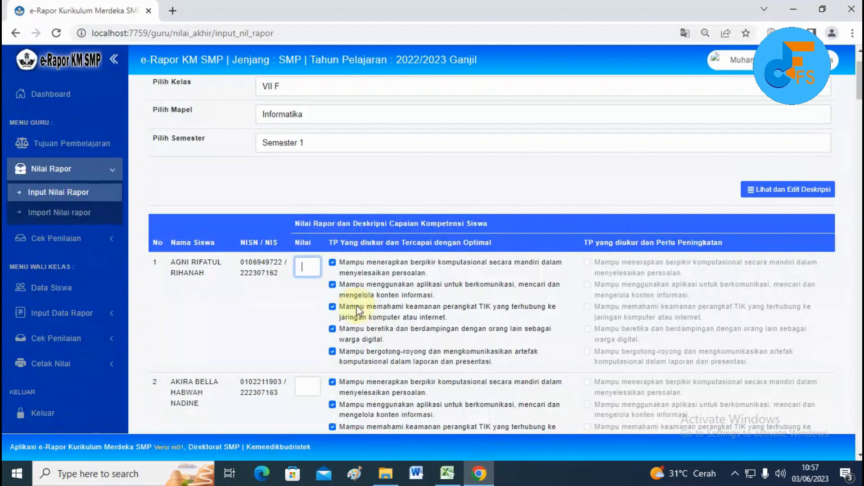
type("86")
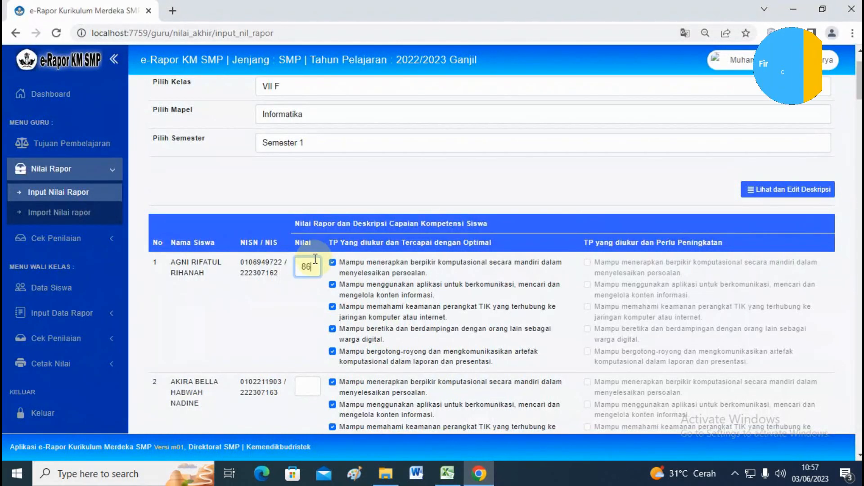
Look up the second student's grade in cell C9 of the Excel workbook and enter 90 as the Nilai in e-Rapor
left_click(301, 386)
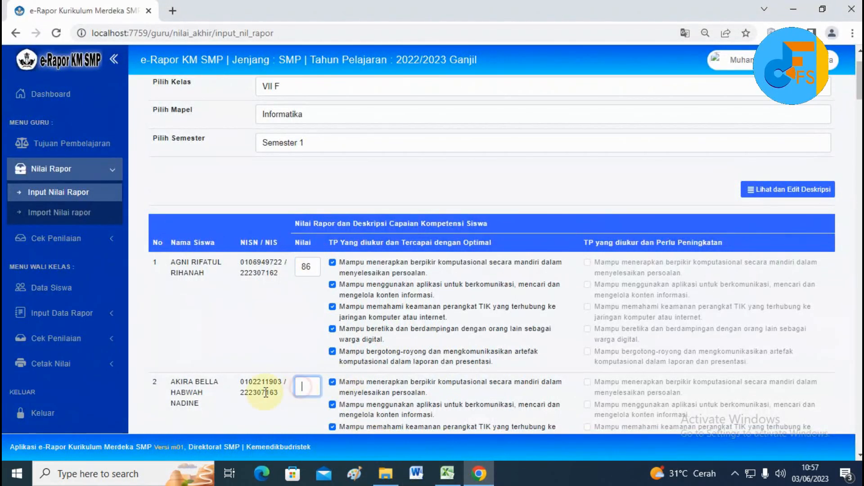
left_click(447, 473)
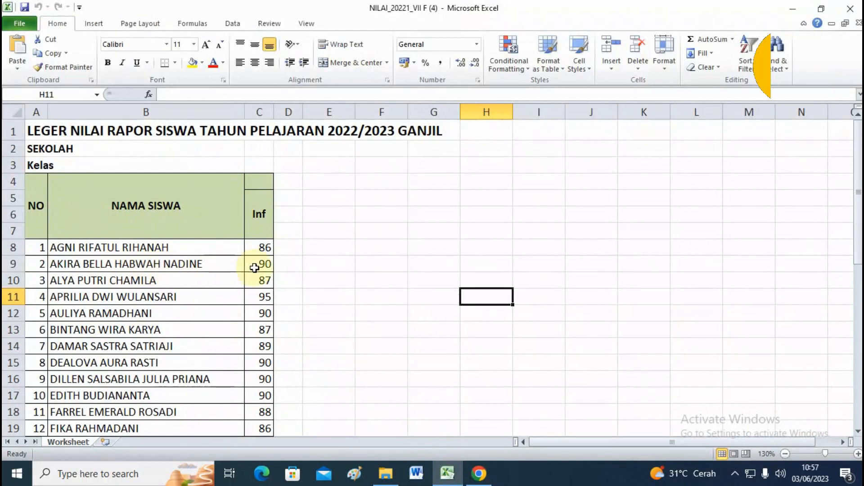
left_click(263, 265)
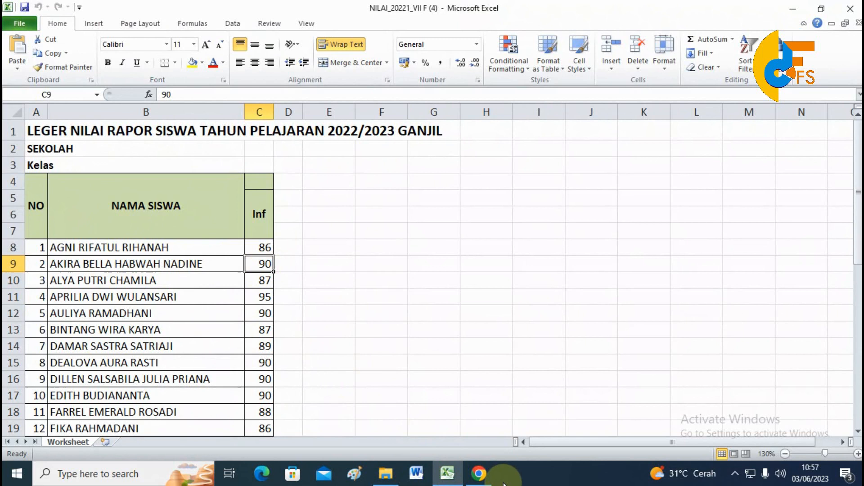
left_click(479, 472)
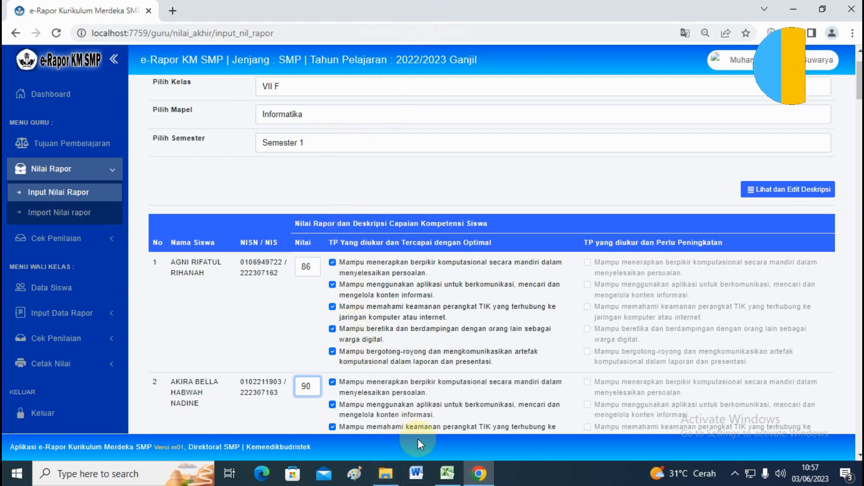
mouse_move(437, 480)
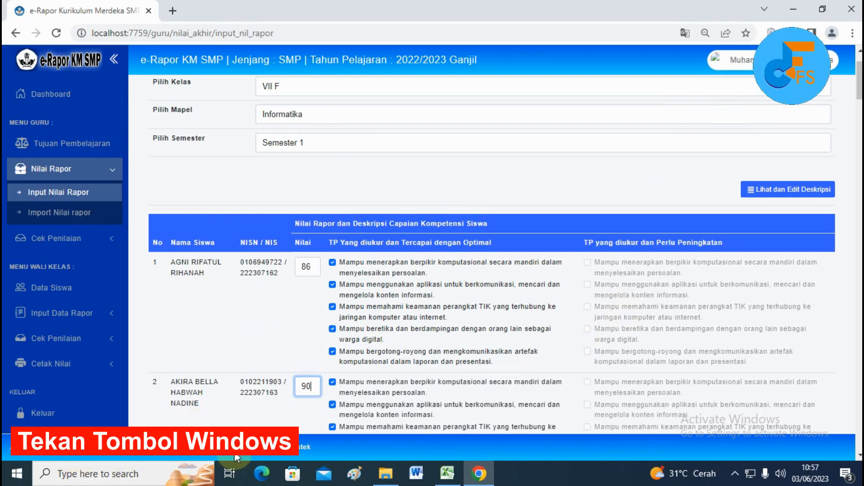
key("super")
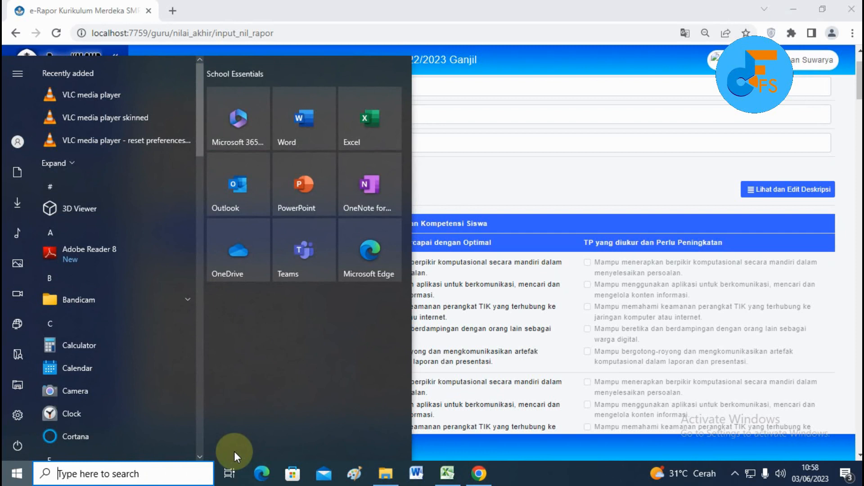
left_click(434, 454)
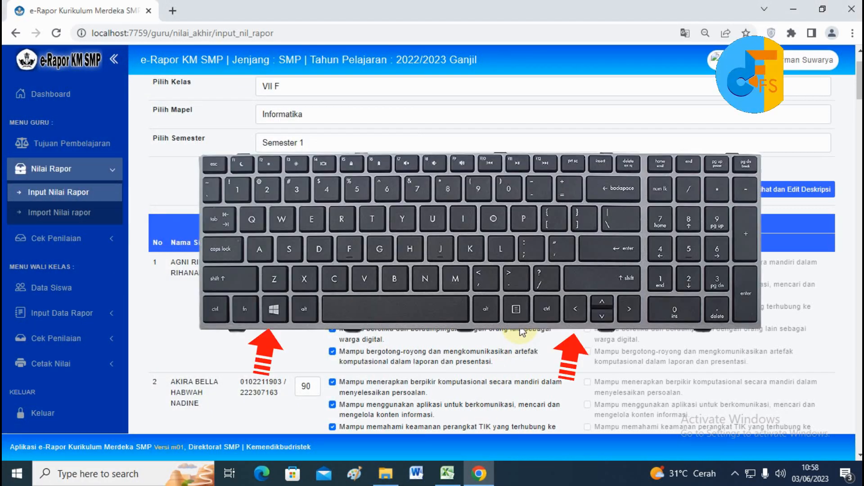
key("super+Left")
key("super")
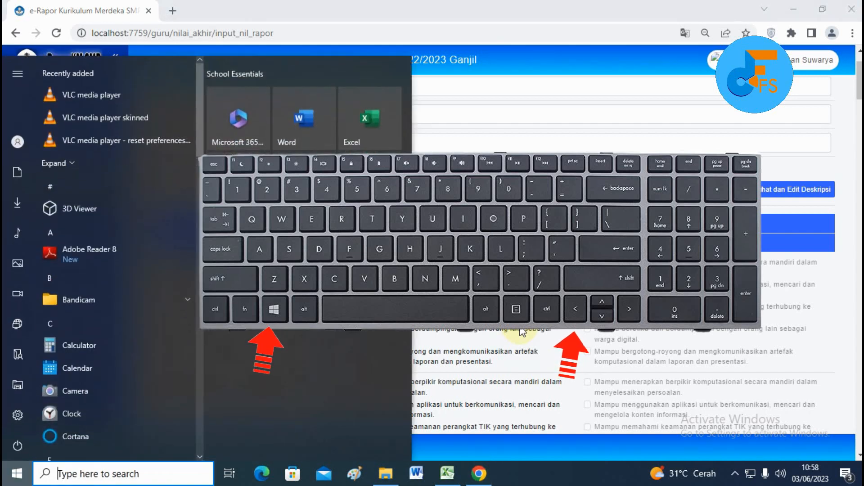
key("super")
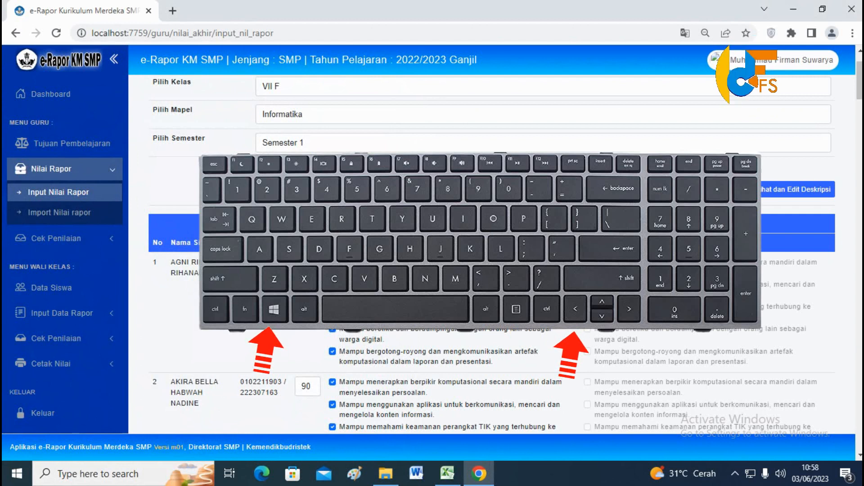
Arrange the windows side by side, with e-Rapor in the left half and the Excel grade workbook in the right half
key("super+Left")
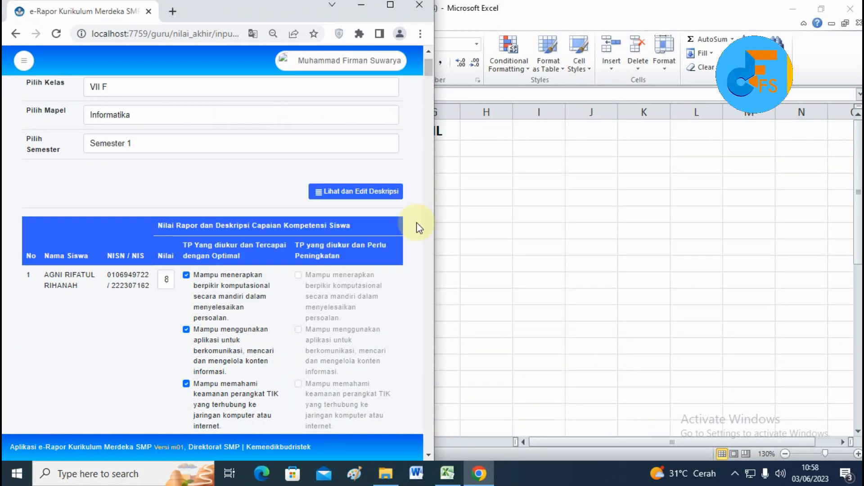
key("super+Right")
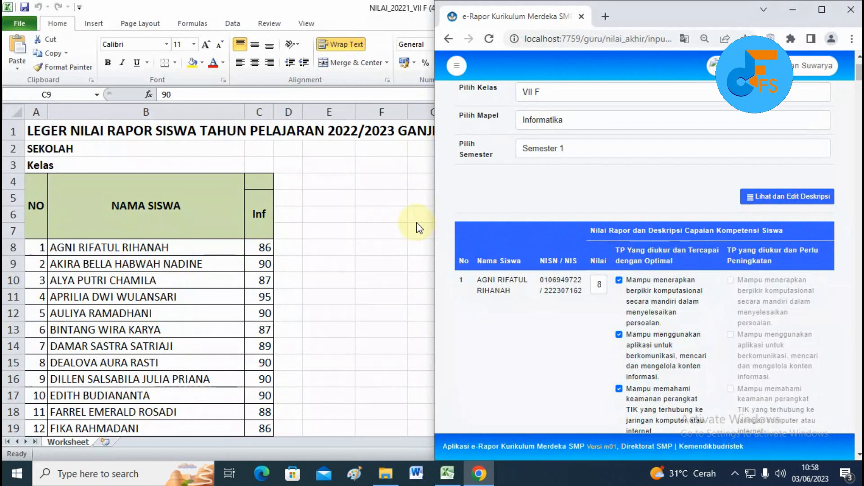
key("super+Left")
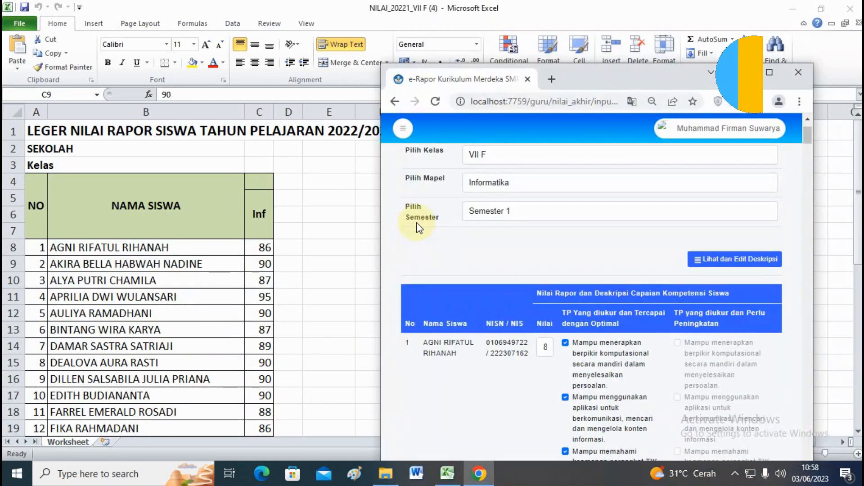
key("super+Left")
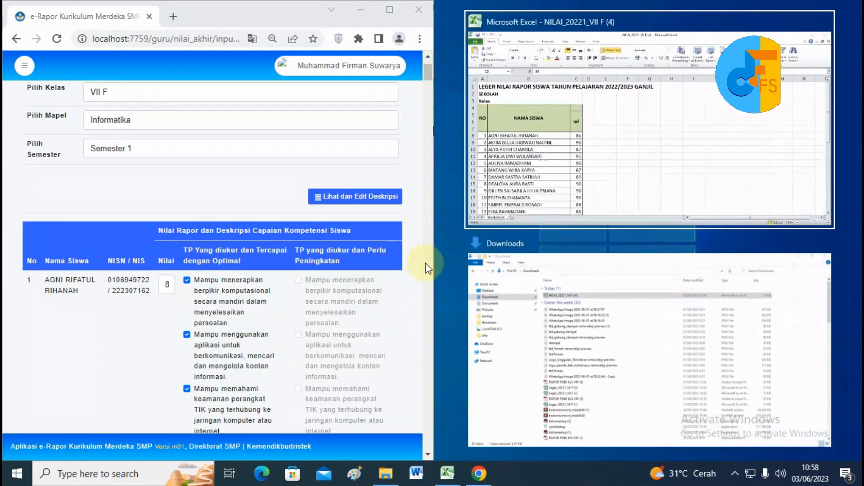
left_click(631, 184)
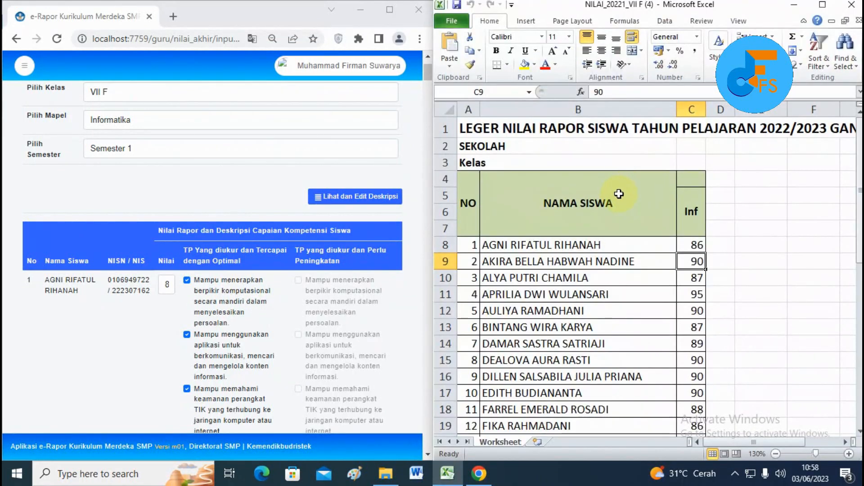
Snap the Excel workbook window to the left half of the screen and return it to the right half beside e-Rapor
key("super+Left")
key("super+Left")
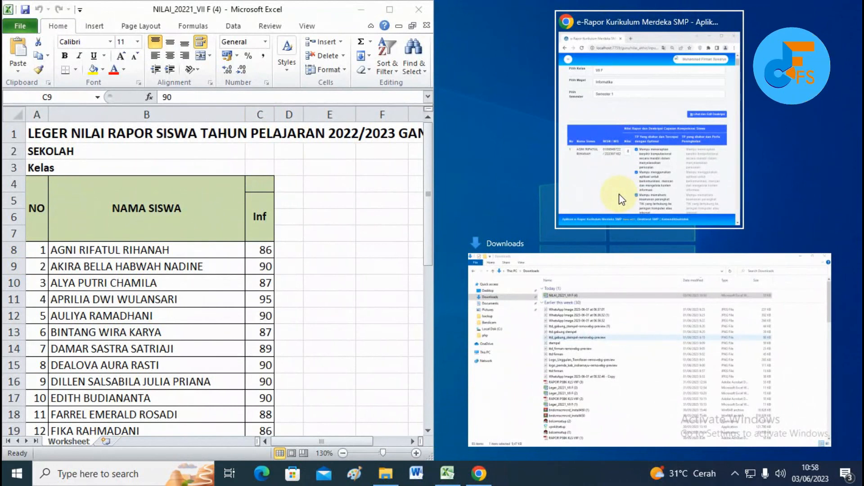
left_click(351, 303)
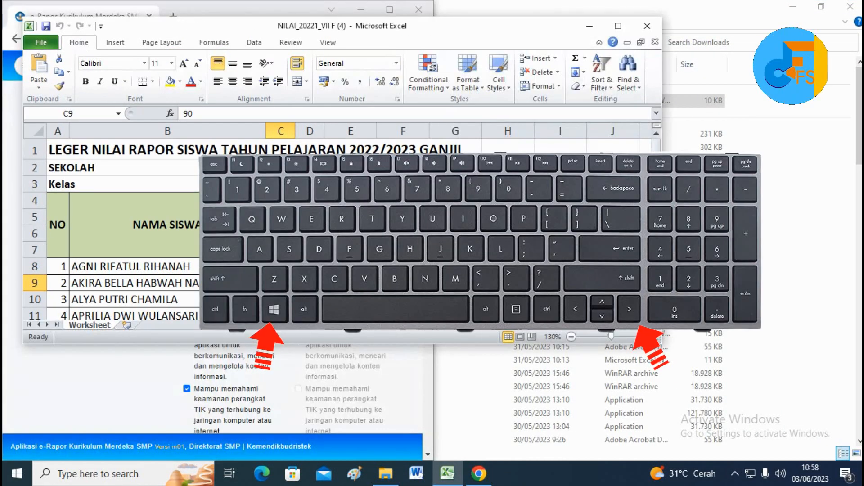
key("super+Right")
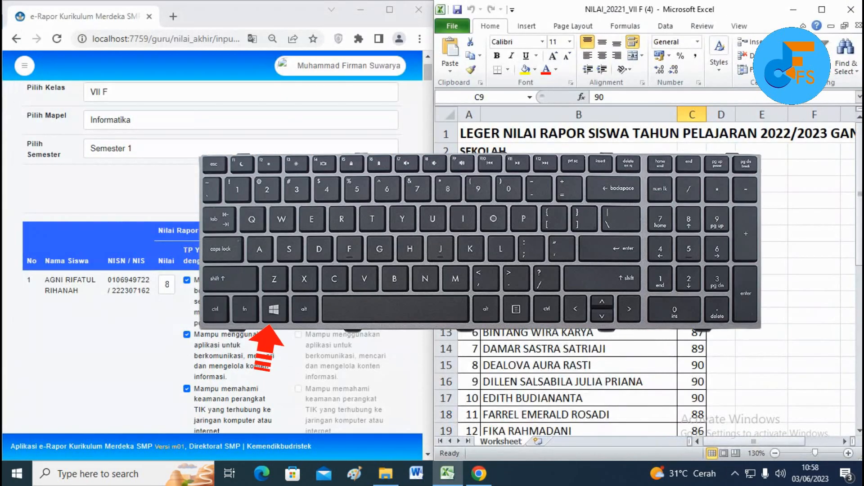
Reduce the zoom of the Excel grade worksheet to 85% and return to the start of the student list
scroll(495, 315, "down", 1)
scroll(484, 336, "up", 1)
left_click(552, 301)
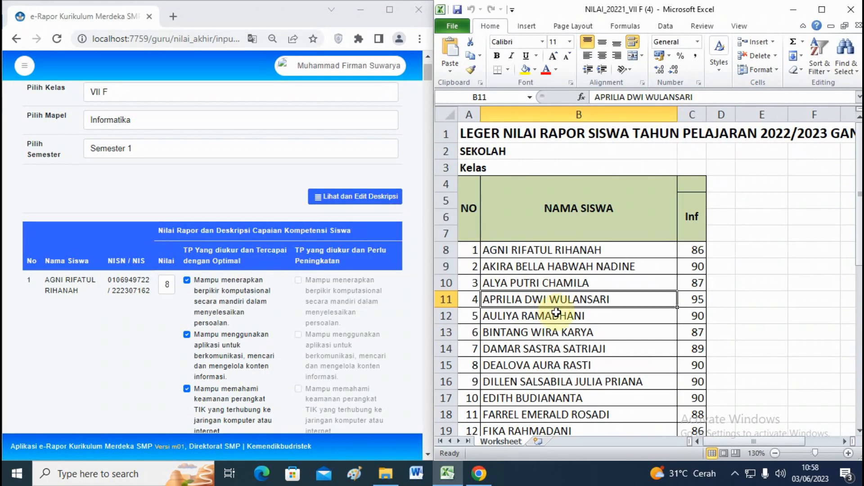
scroll(556, 314, "down", 1)
scroll(556, 313, "down", 1)
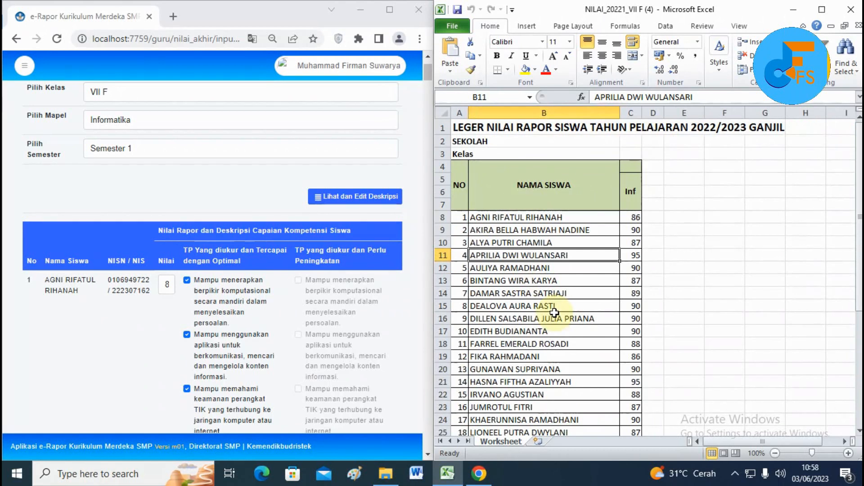
scroll(554, 312, "down", 1)
scroll(554, 312, "down", 1)
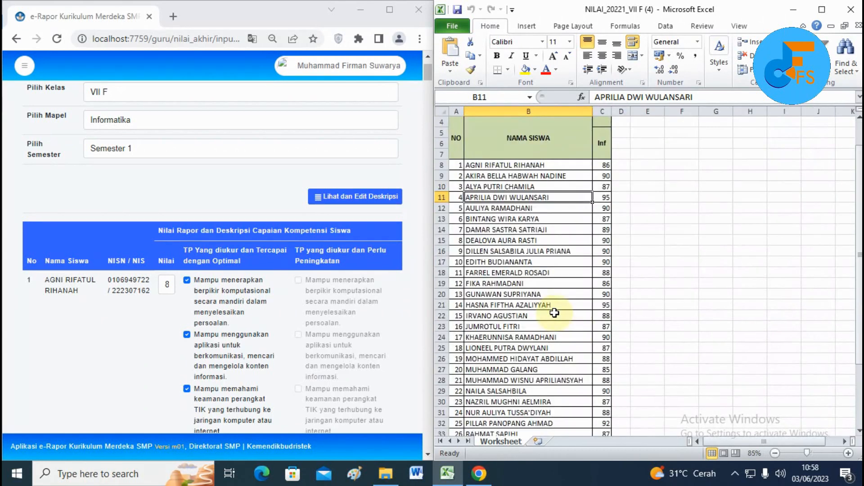
scroll(198, 292, "down", 1)
scroll(415, 317, "up", 2)
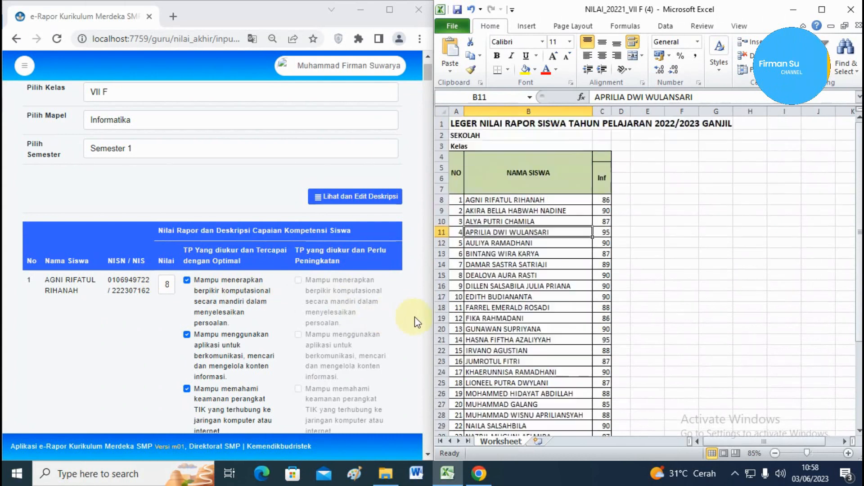
Match the first student's row in the workbook with e-Rapor and enter 86 in that student's Nilai field
left_click(473, 200)
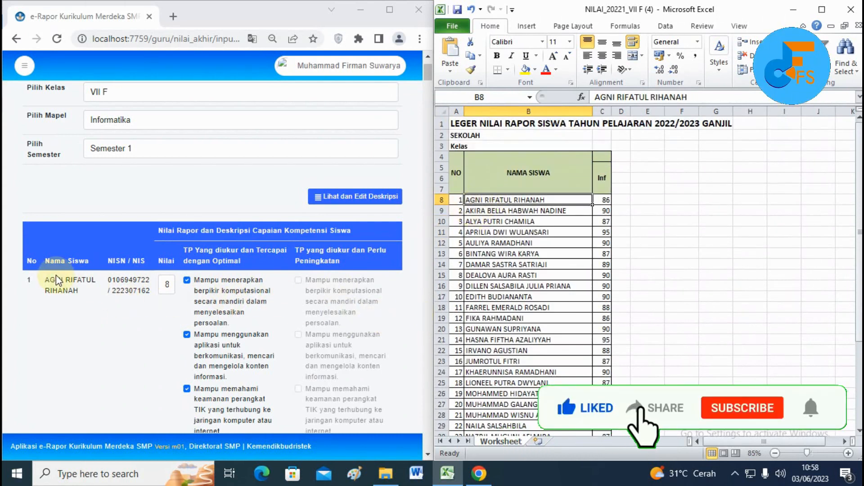
left_click(167, 283)
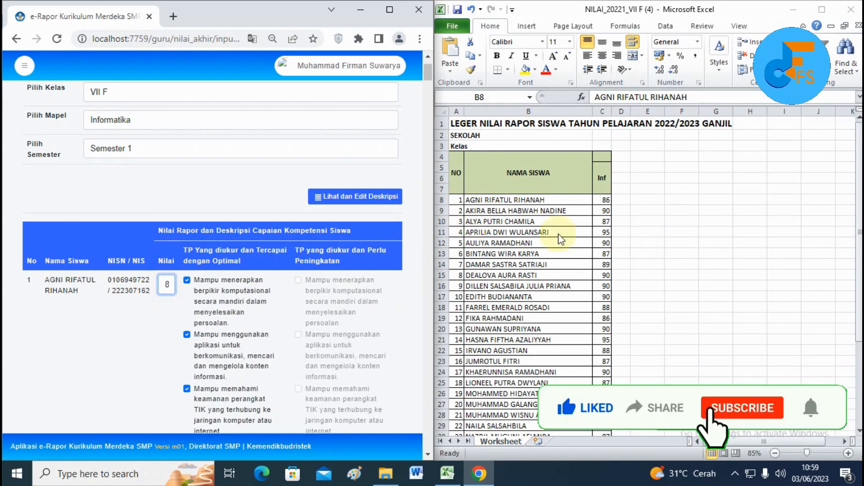
type("8")
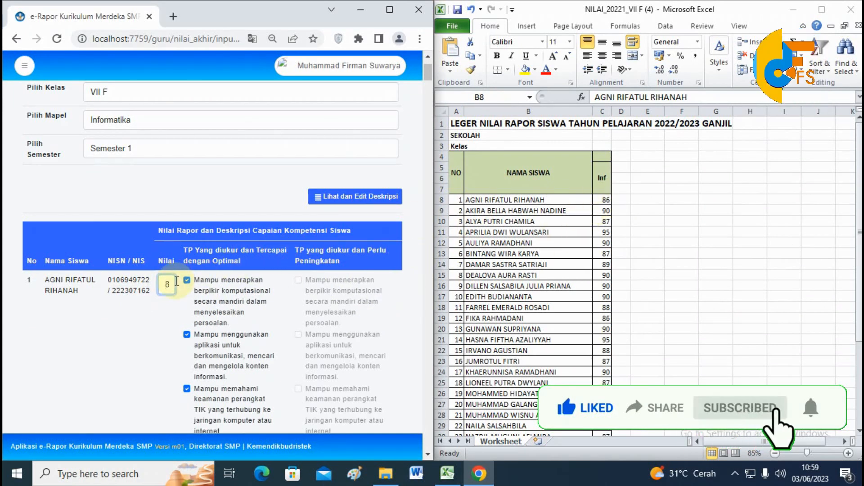
type("6")
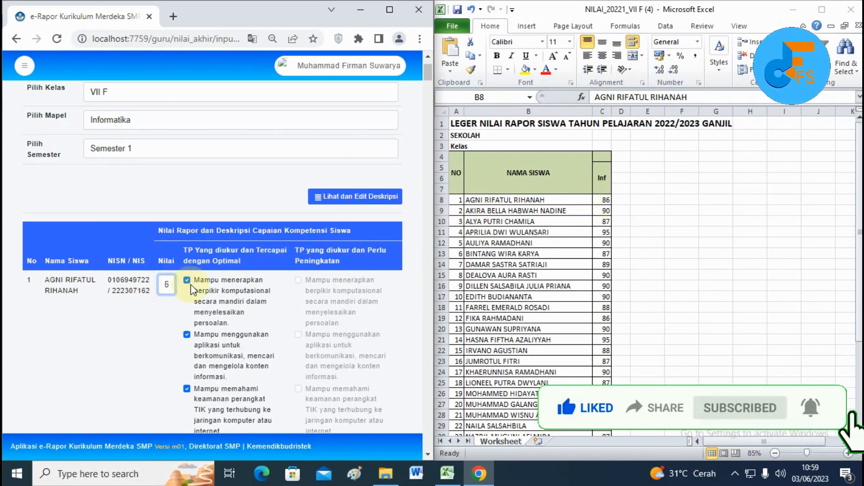
scroll(162, 264, "down", 1)
left_click(160, 258)
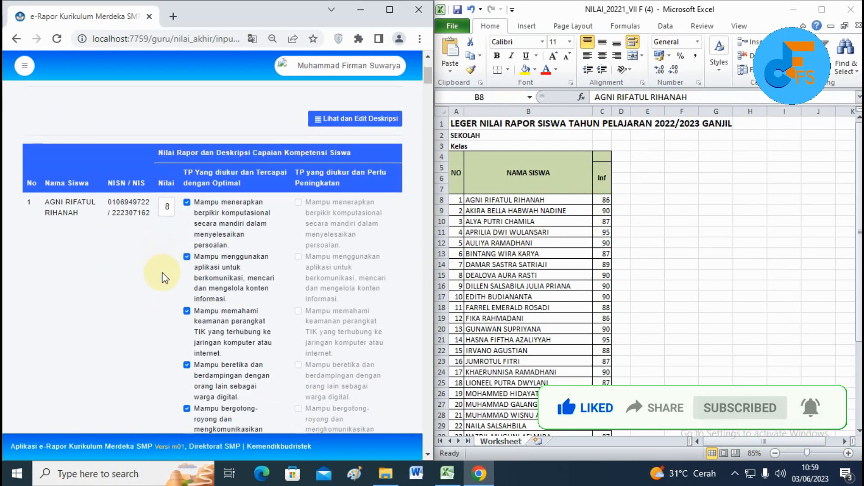
scroll(161, 261, "down", 1)
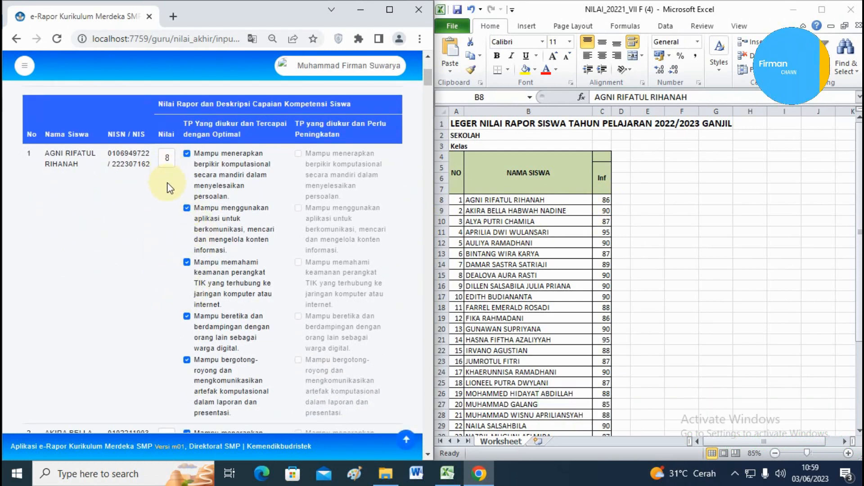
Set the zoom of the e-Rapor page to 75% so that the student list and Nilai fields remain readable
key("ctrl+minus")
key("ctrl+minus")
key("ctrl+minus")
key("ctrl+minus")
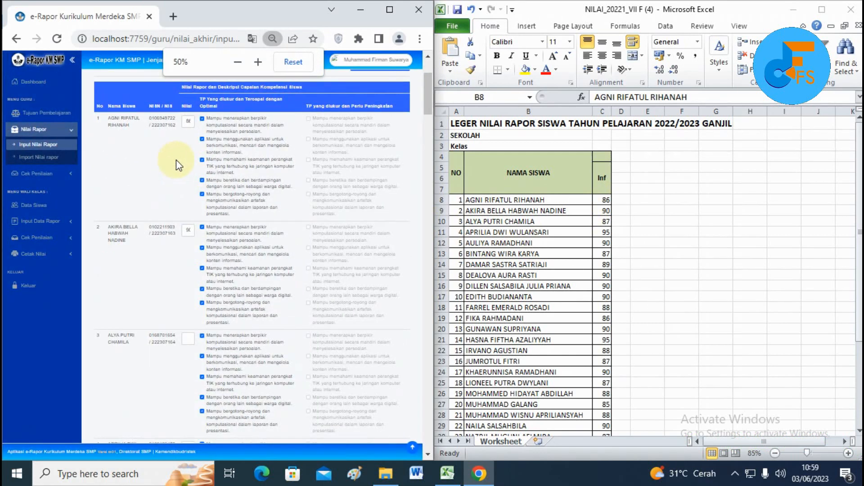
key("ctrl+minus")
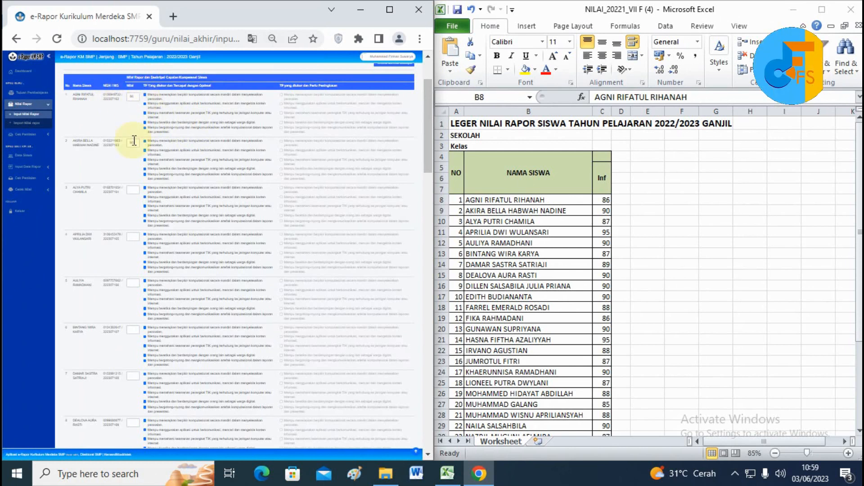
key("ctrl+plus")
key("ctrl+plus")
key("ctrl+plus")
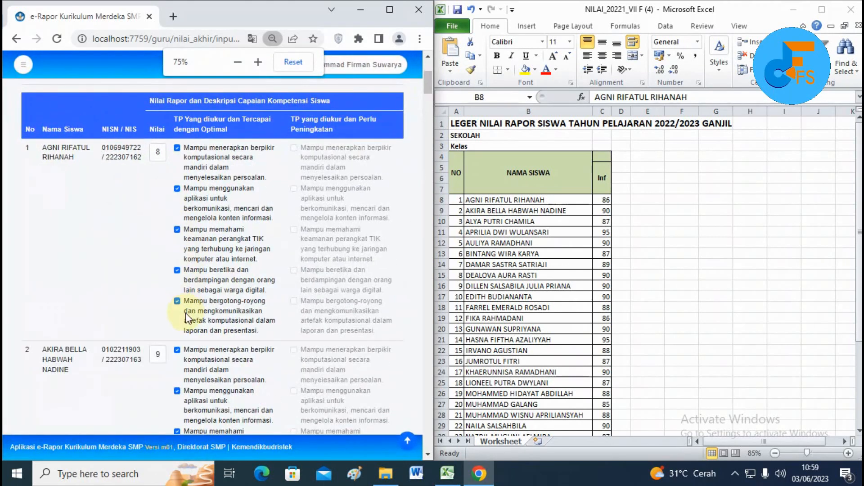
Check the second student's full Nilai in e-Rapor against the Inf grade in the workbook
scroll(157, 309, "down", 3)
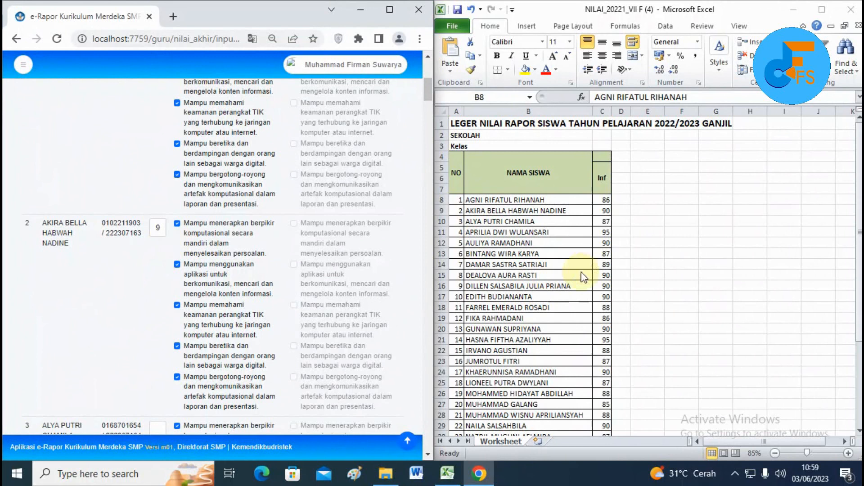
left_click(156, 229)
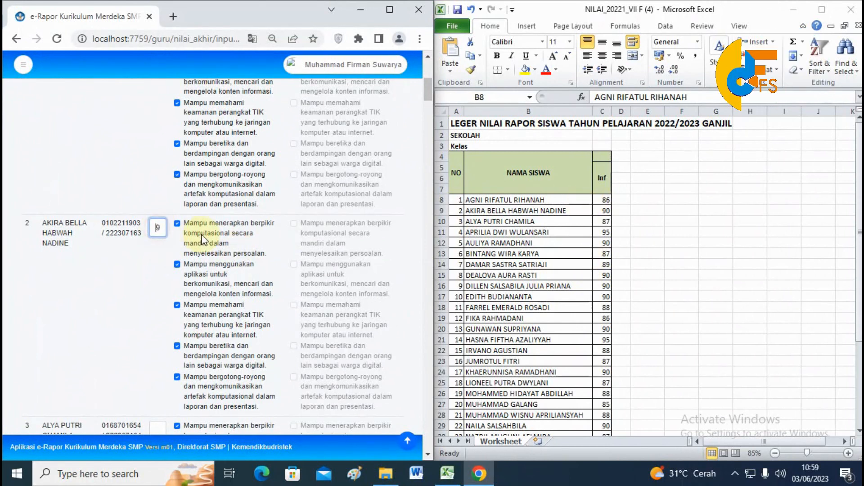
key("Delete")
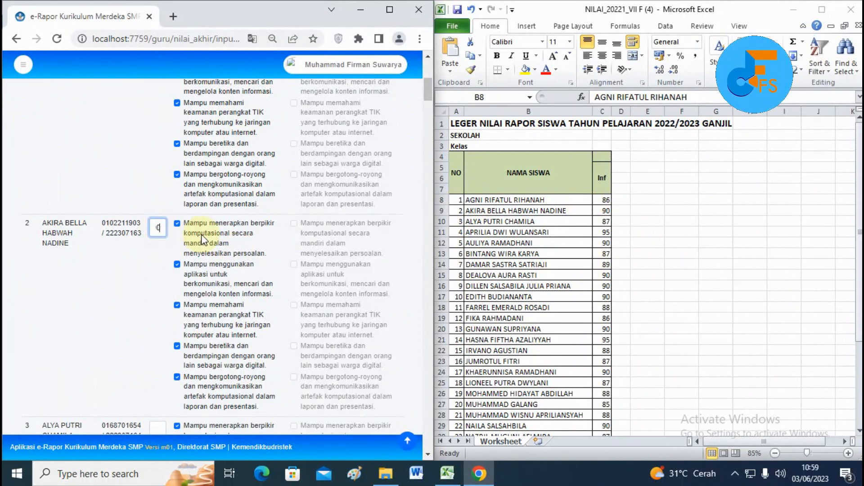
Enter 87 as the third student's Nilai in e-Rapor, following the Inf grade in the workbook
scroll(242, 237, "down", 2)
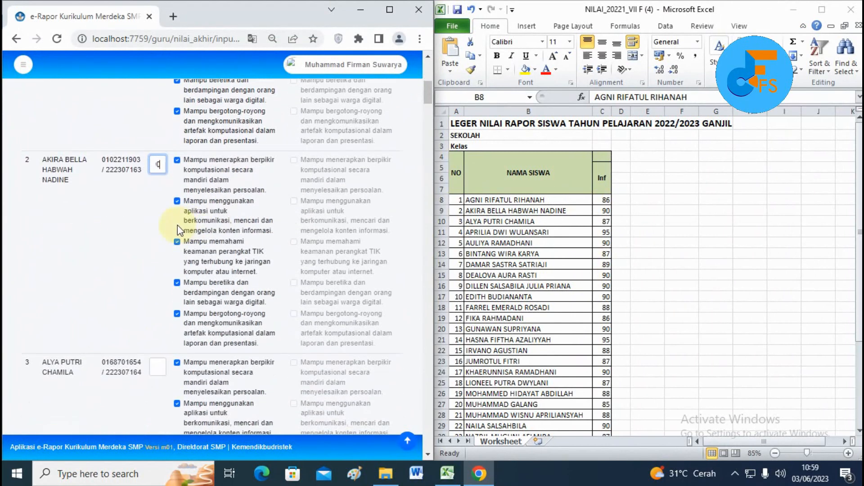
scroll(165, 300, "down", 2)
left_click(162, 301)
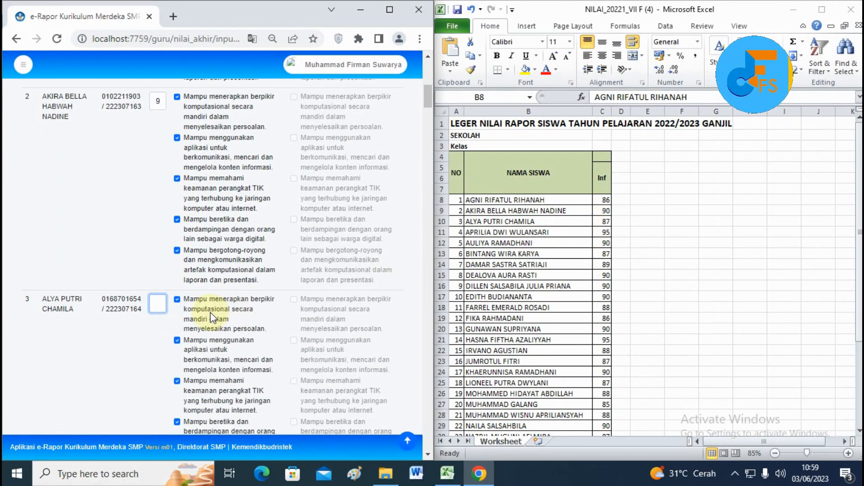
type("87")
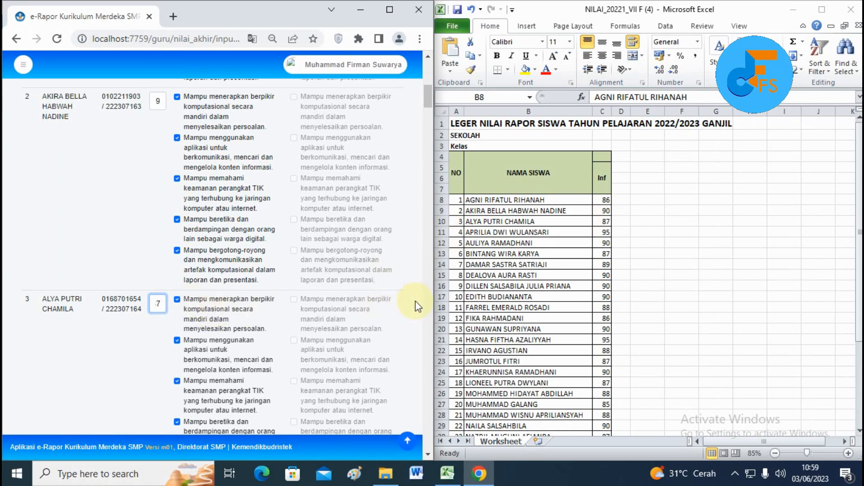
Enter 95 as the fourth student's Nilai and 90 as the fifth student's Nilai, following the Inf column in the workbook
scroll(386, 319, "down", 2)
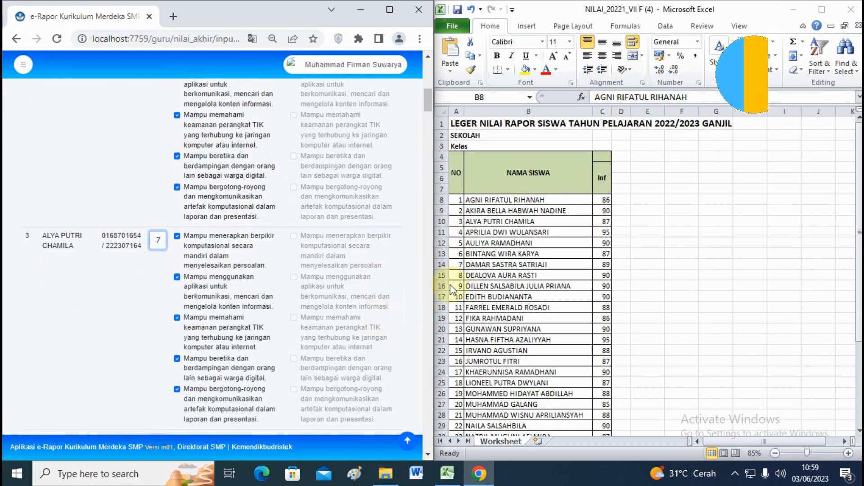
scroll(305, 328, "down", 3)
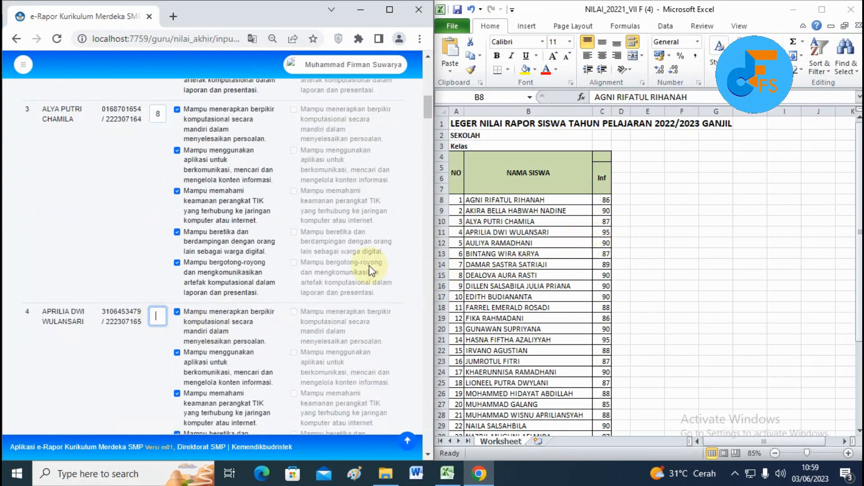
type("95")
scroll(254, 323, "down", 4)
left_click(155, 328)
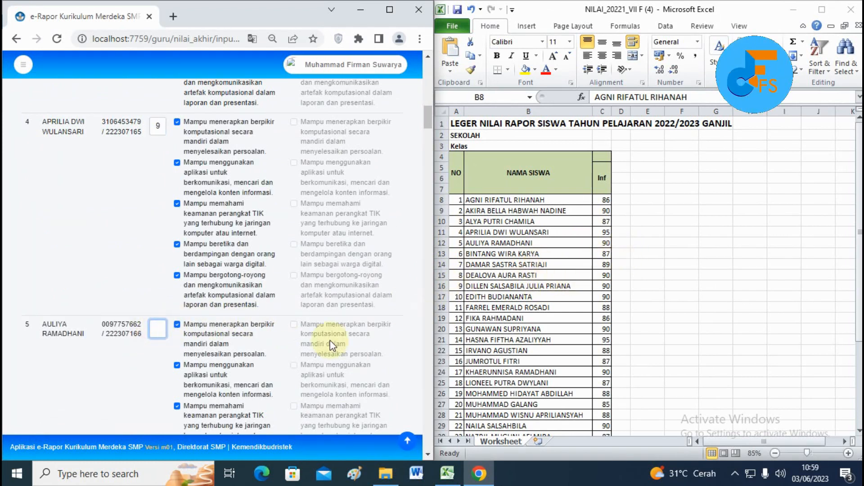
type("90")
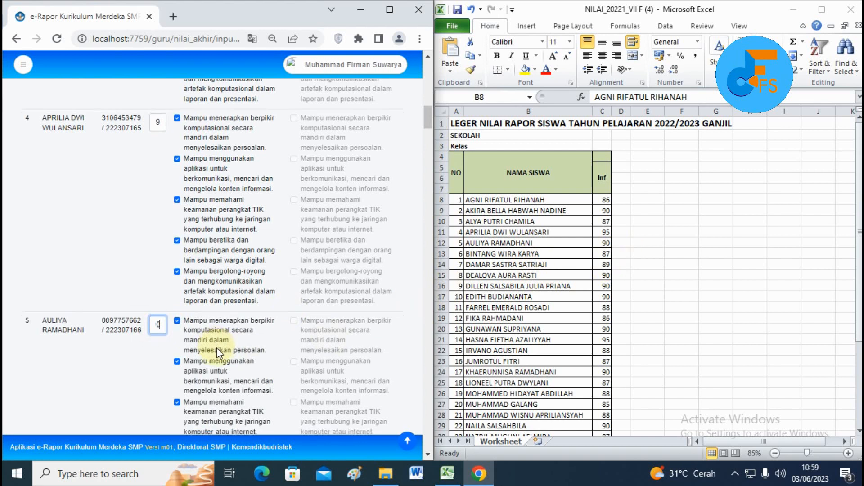
scroll(217, 346, "down", 3)
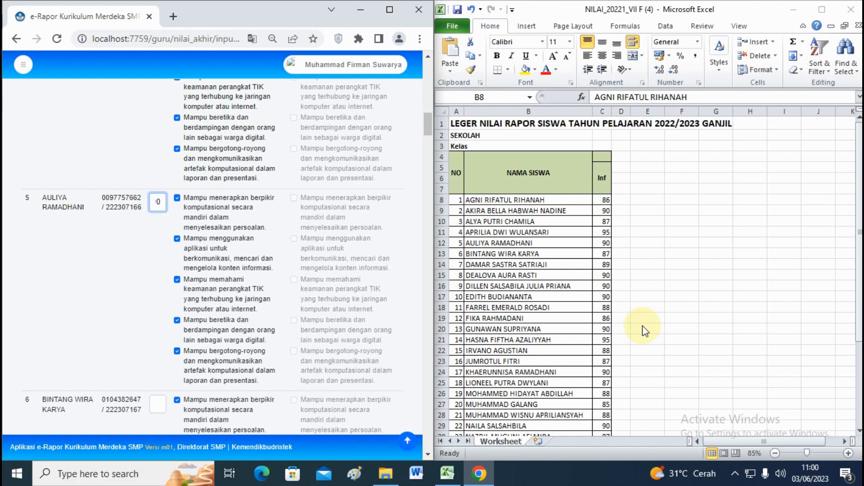
left_click(656, 308)
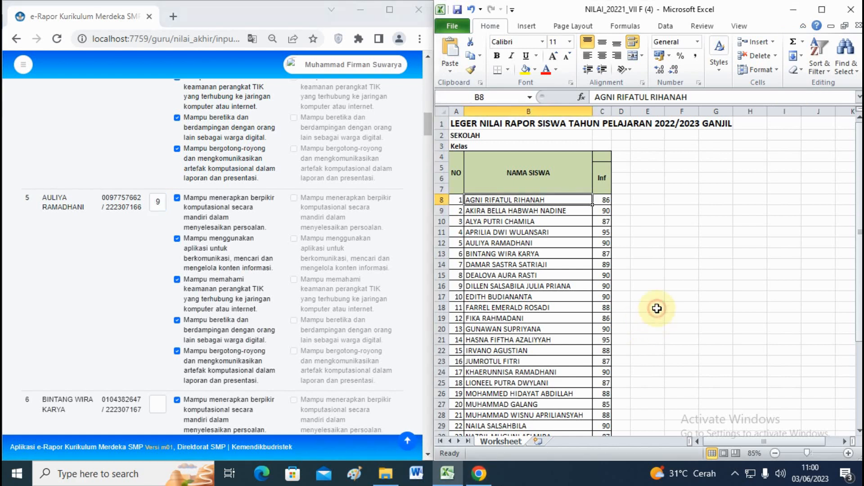
left_click(652, 254)
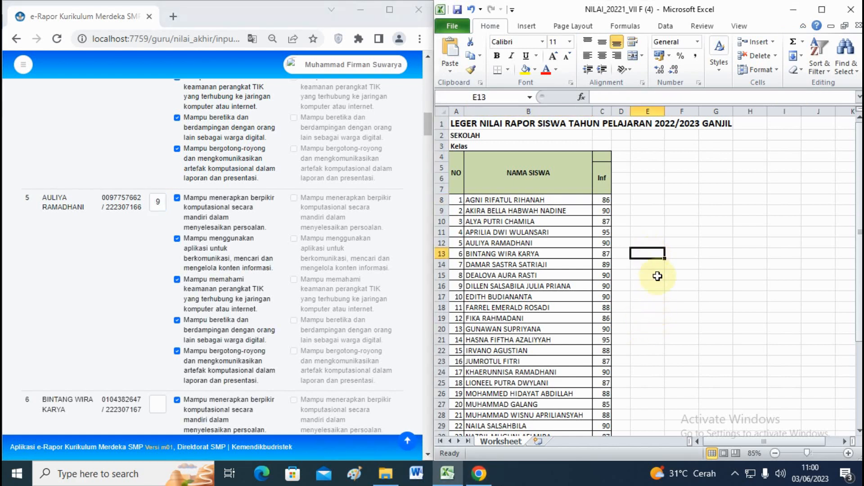
left_click(672, 230)
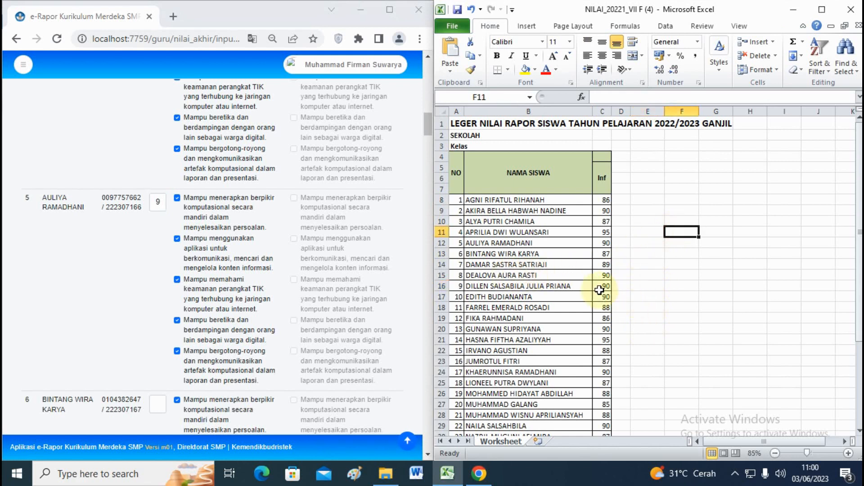
left_click(653, 285)
scroll(648, 299, "down", 2)
scroll(648, 303, "up", 2)
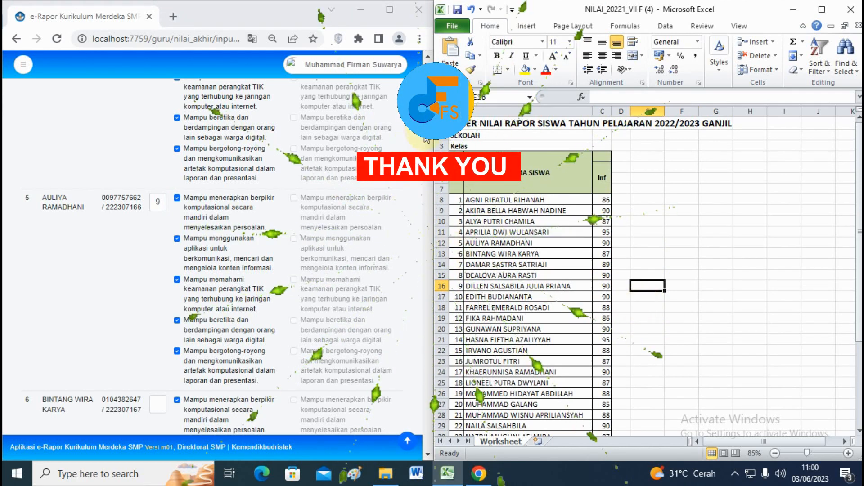
scroll(212, 252, "up", 8)
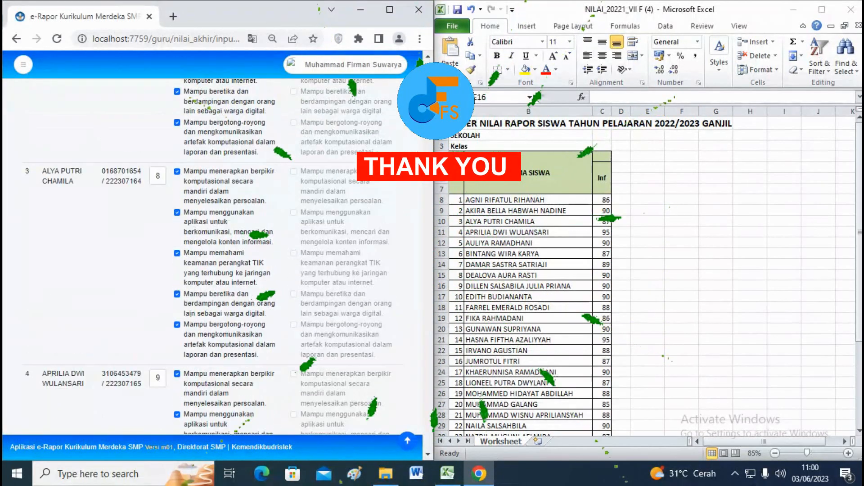
scroll(212, 252, "up", 4)
scroll(212, 252, "down", 2)
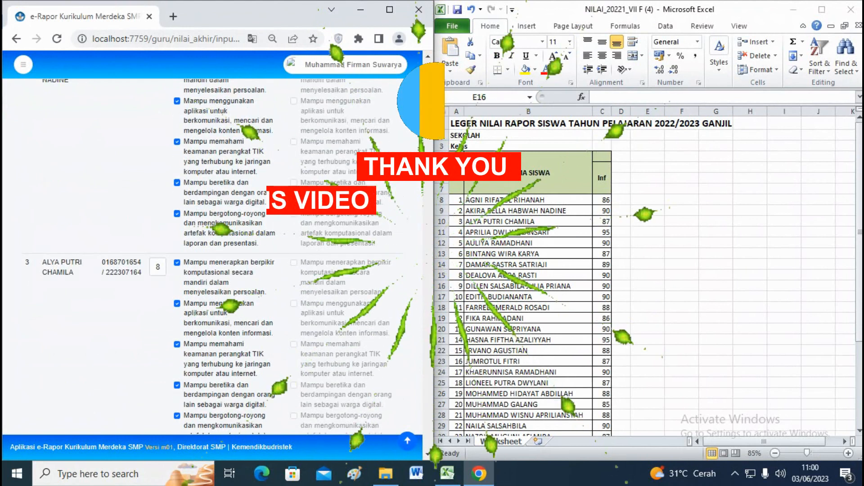